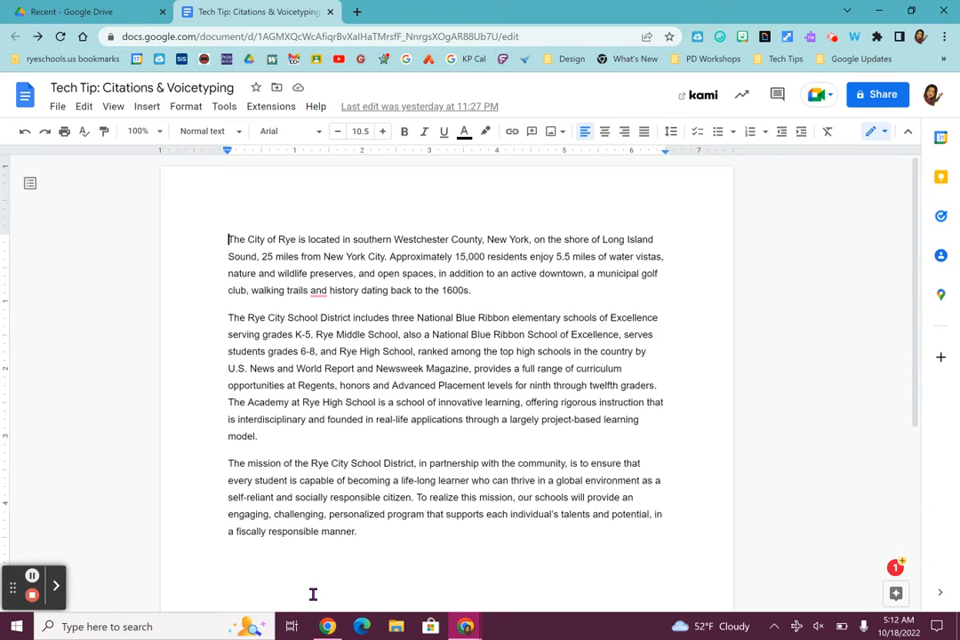
Open the document's citations tool, keep the MLA (8th ed.) style and start a new citation source
left_click(235, 111)
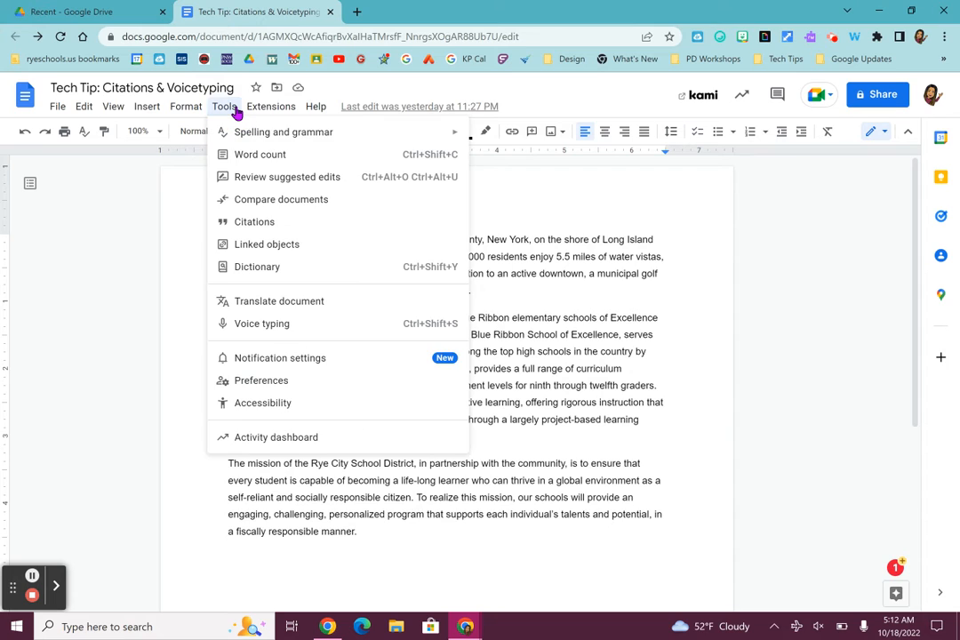
left_click(248, 221)
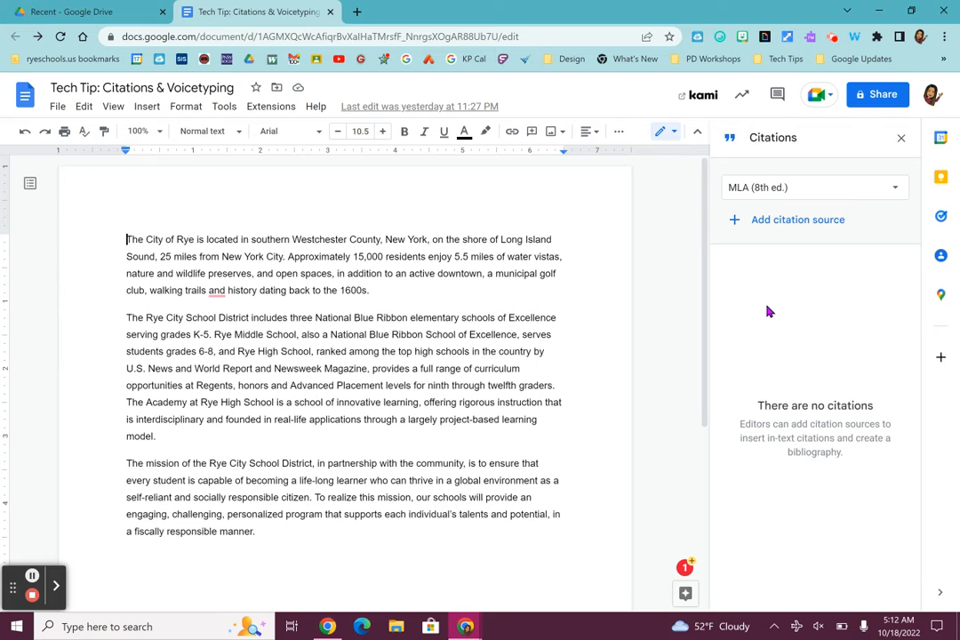
left_click(850, 193)
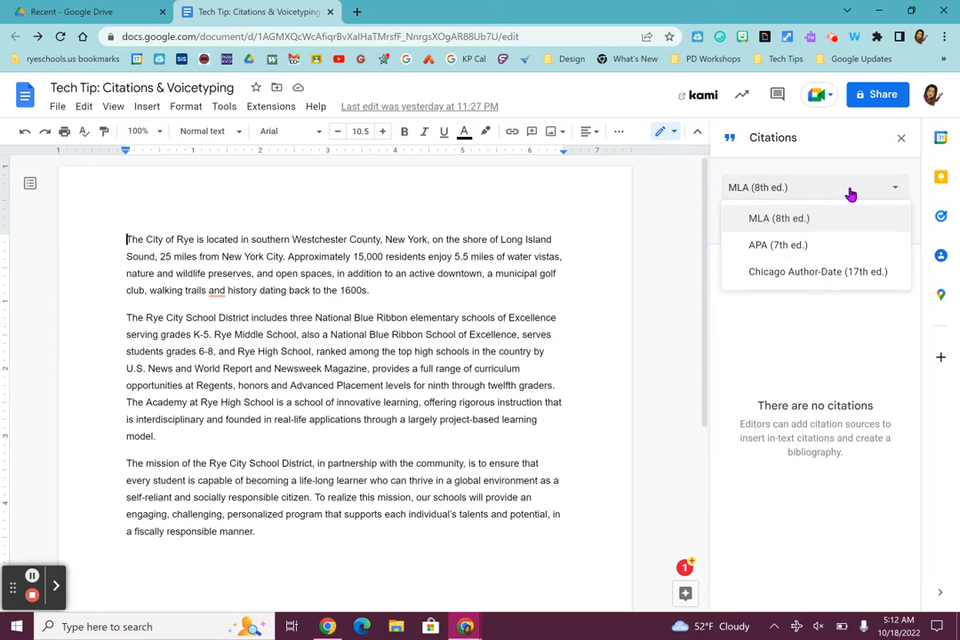
right_click(830, 217)
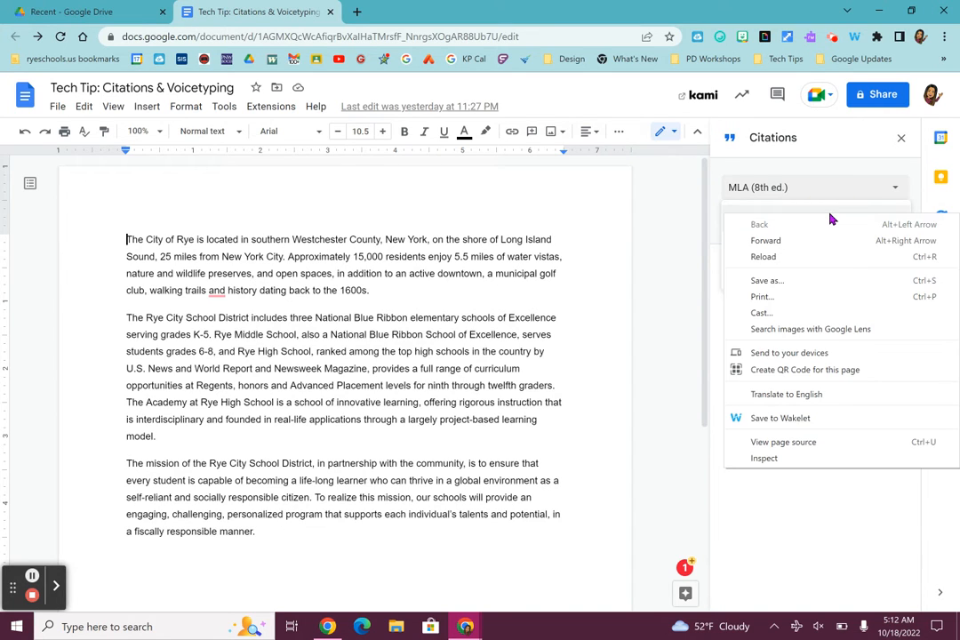
left_click(831, 200)
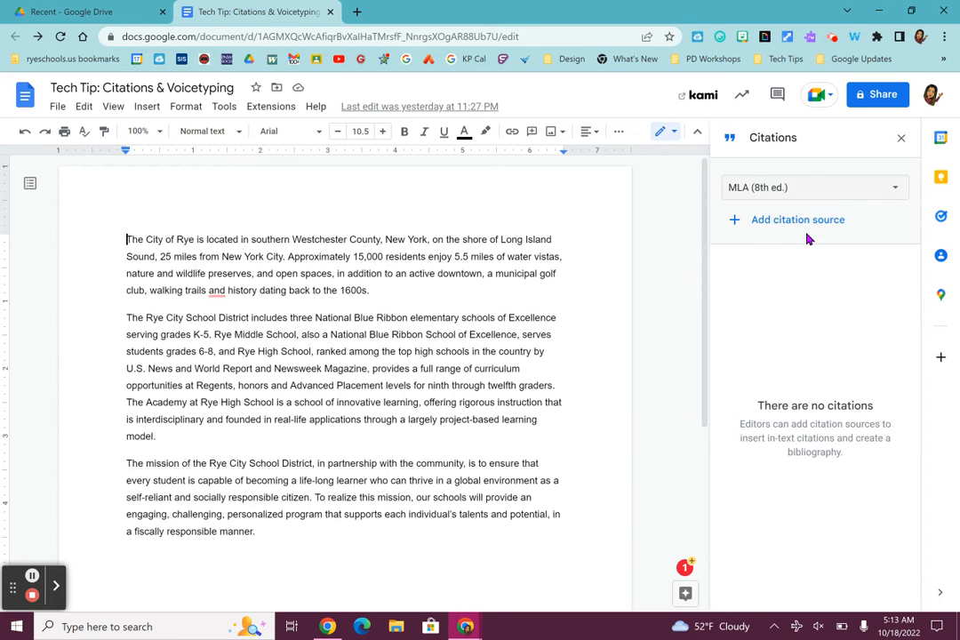
left_click(805, 224)
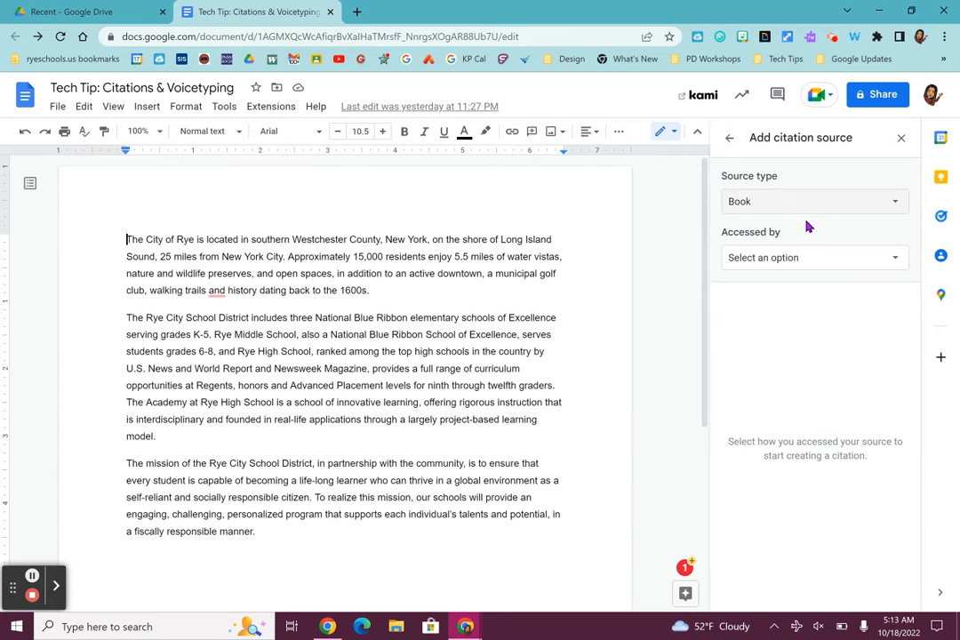
Set the new citation source to a book accessed in print
left_click(799, 216)
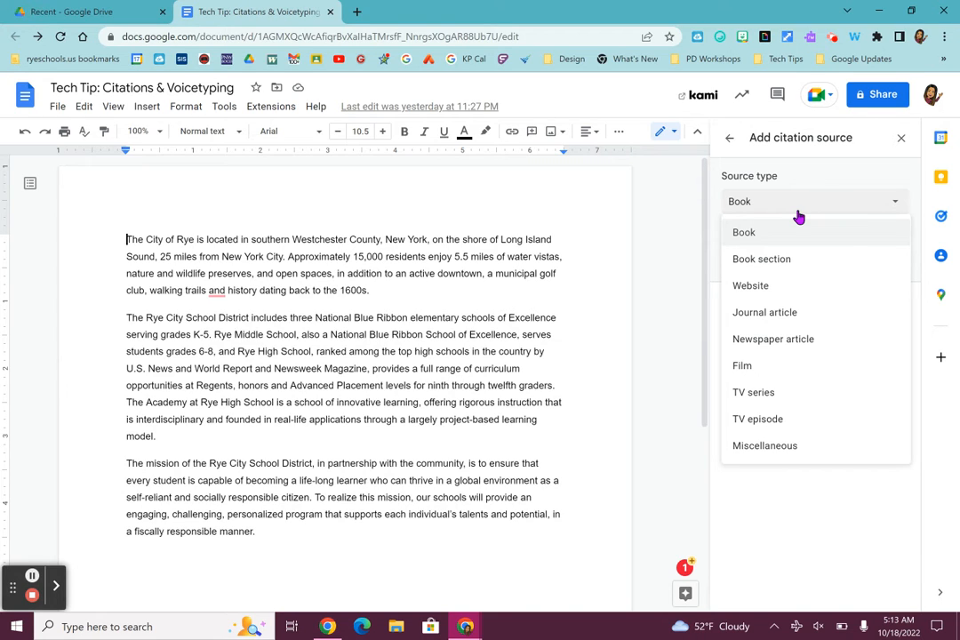
left_click(781, 236)
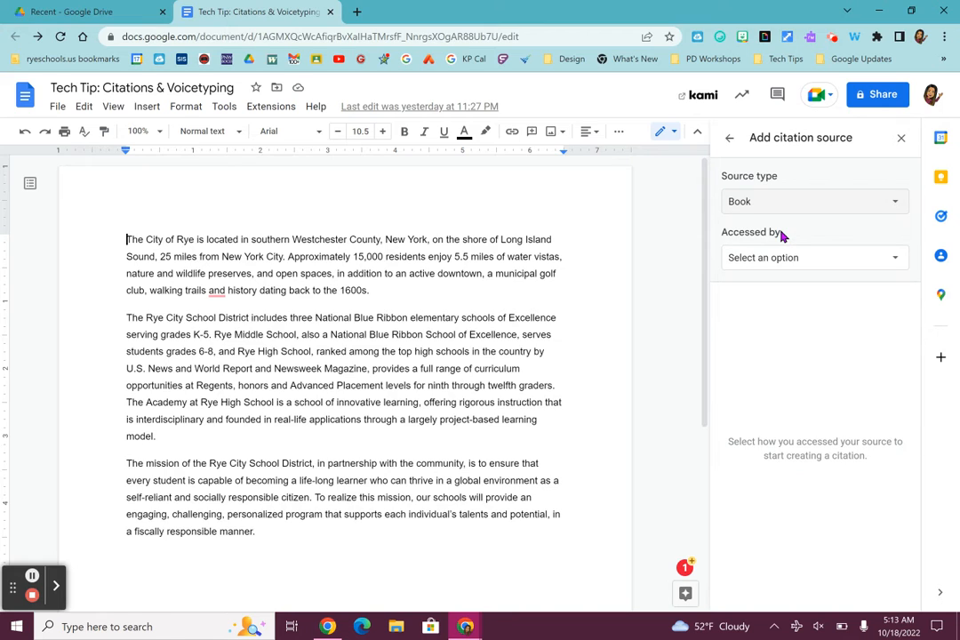
left_click(782, 264)
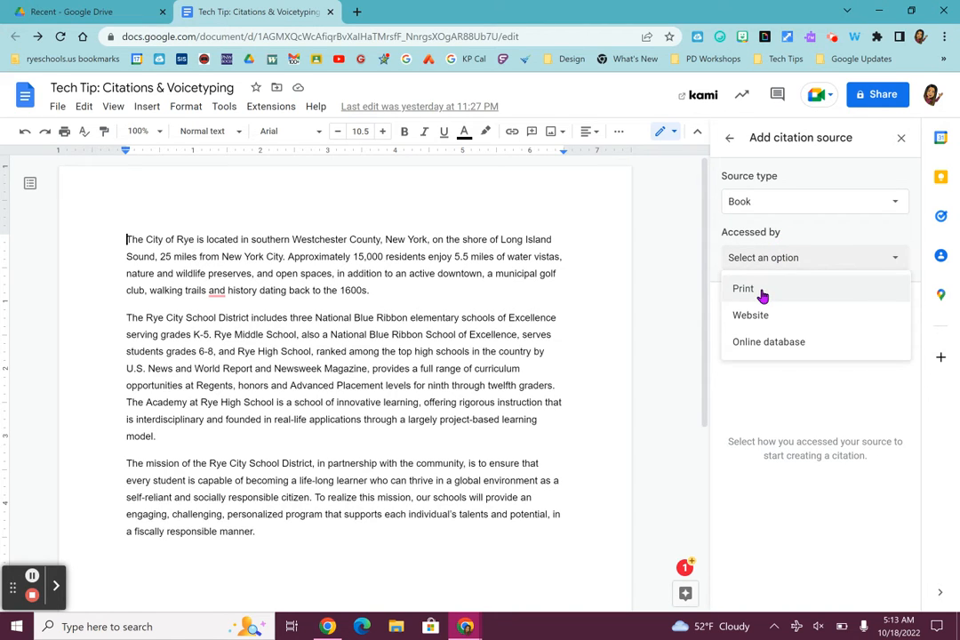
left_click(763, 297)
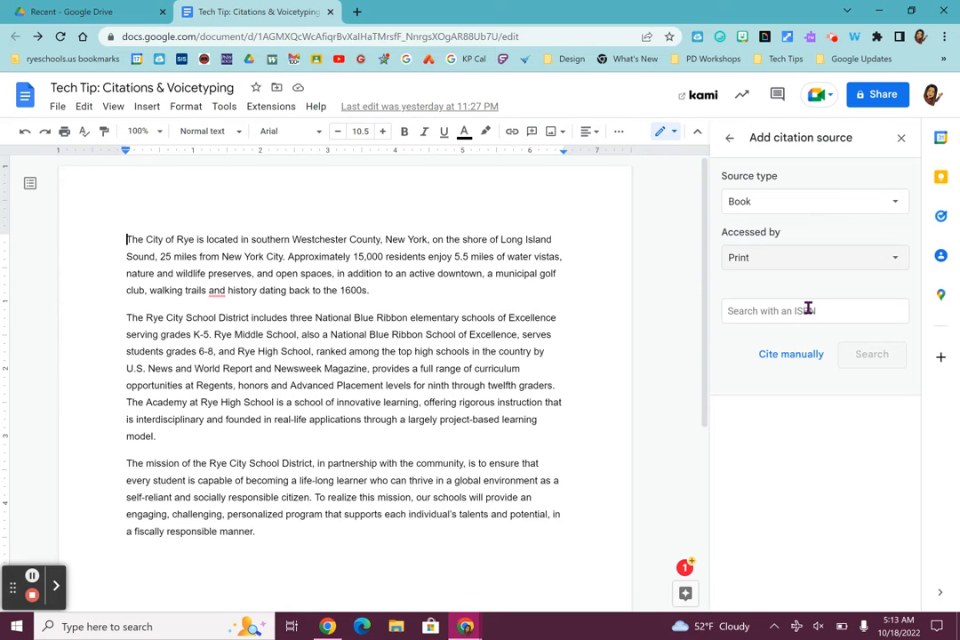
left_click(828, 212)
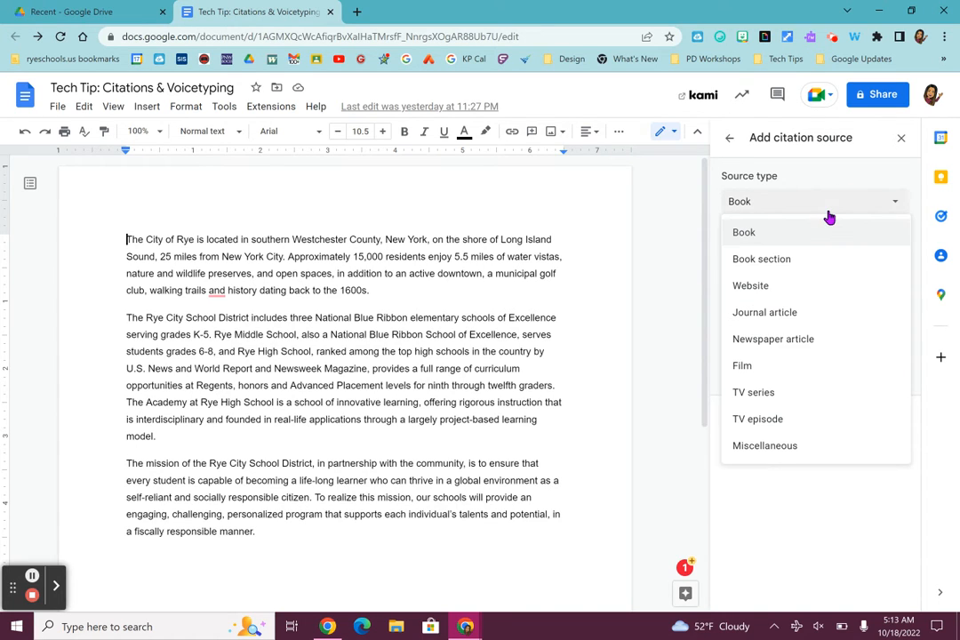
left_click(775, 288)
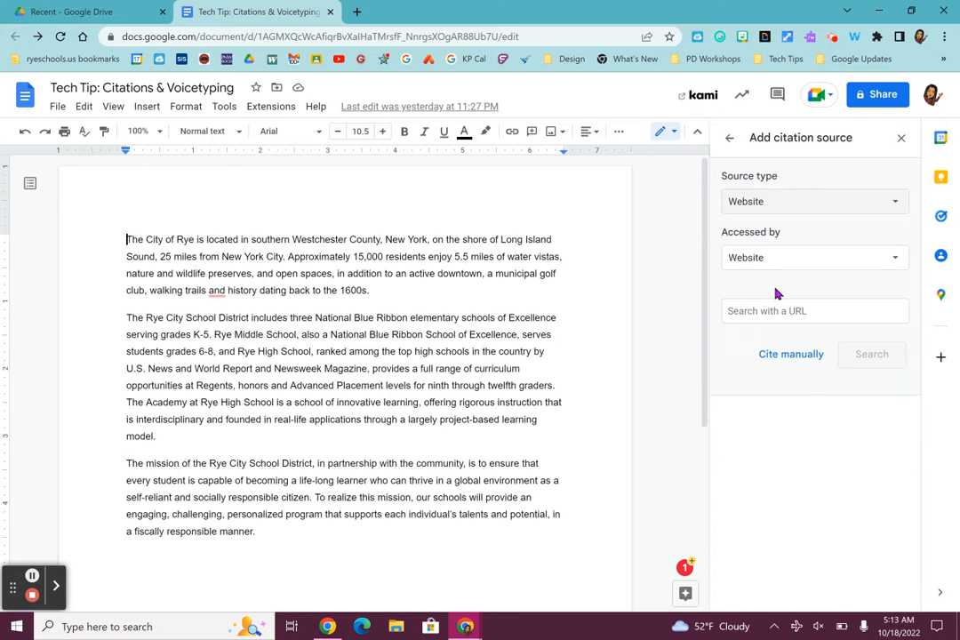
left_click(769, 310)
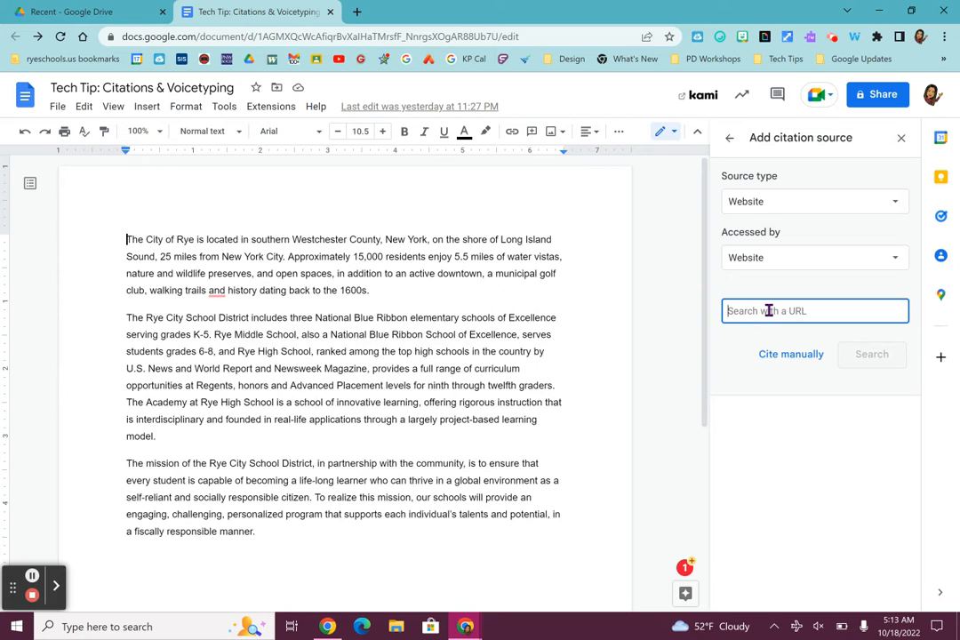
type("https://www.ryeschools.org/domain/180")
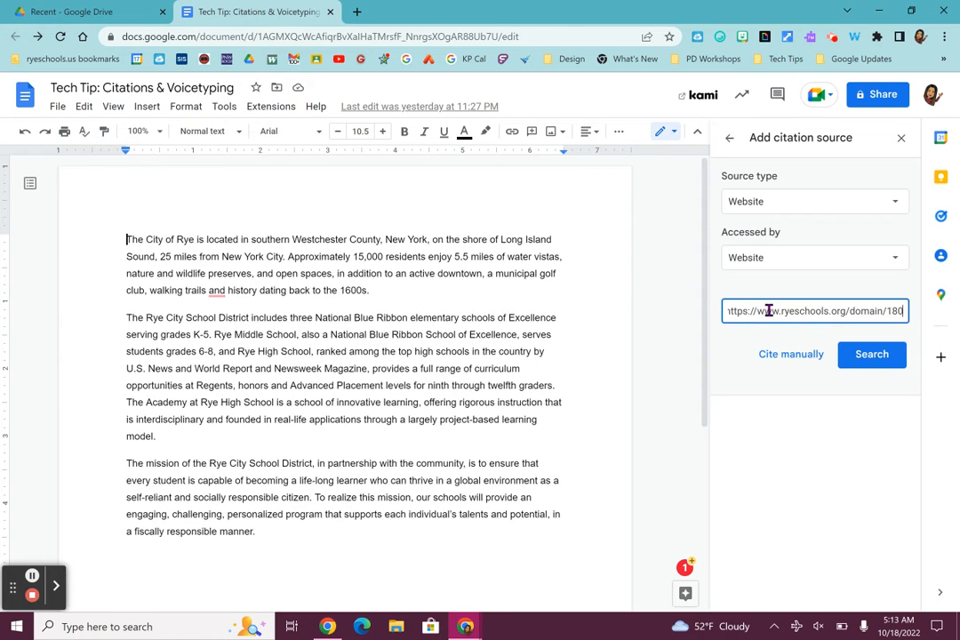
left_click(875, 355)
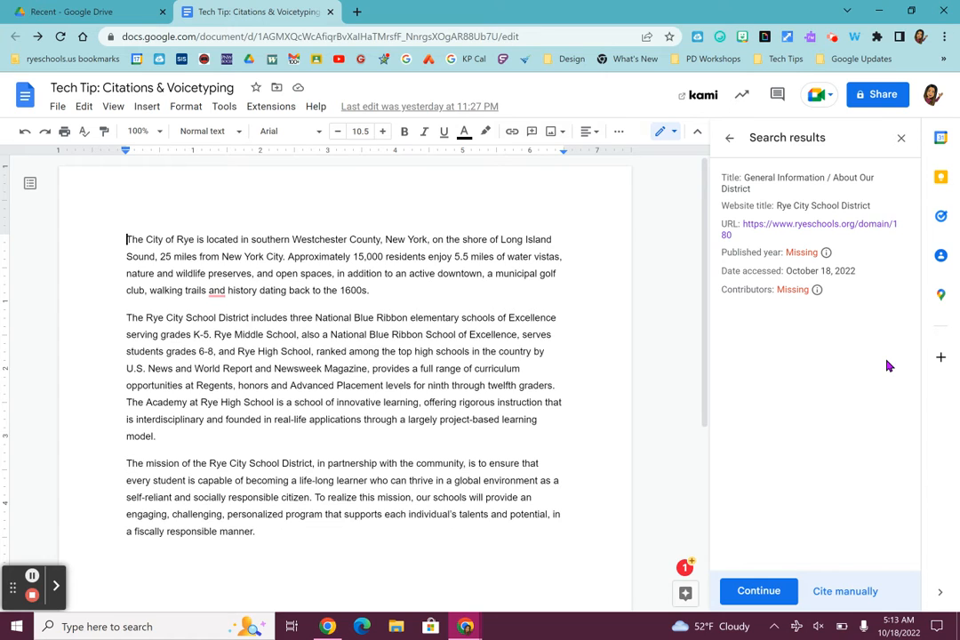
Accept the found website details and add them as a citation source without filling in further fields
left_click(759, 592)
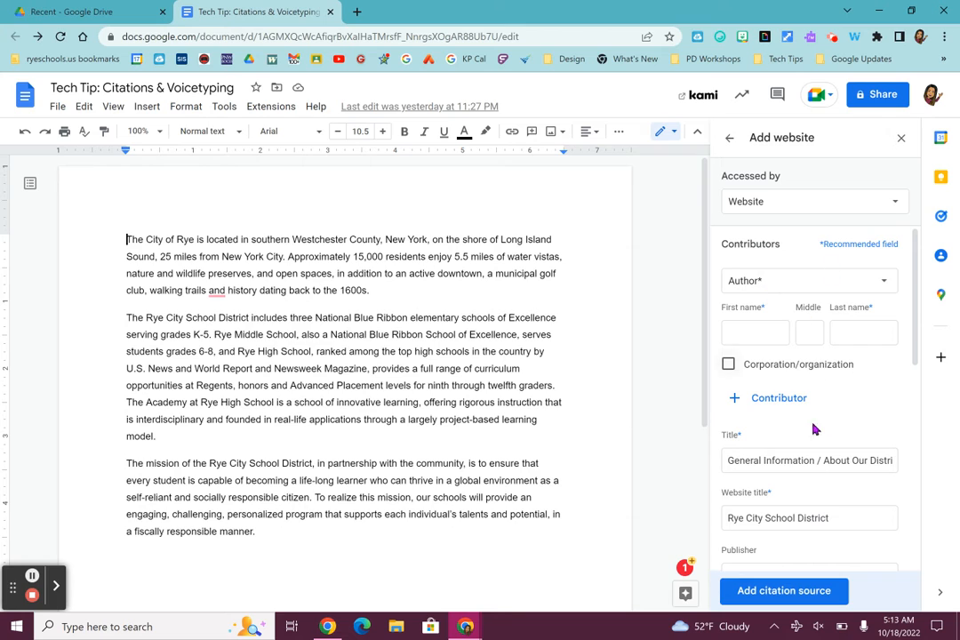
scroll(821, 471, "down", 3)
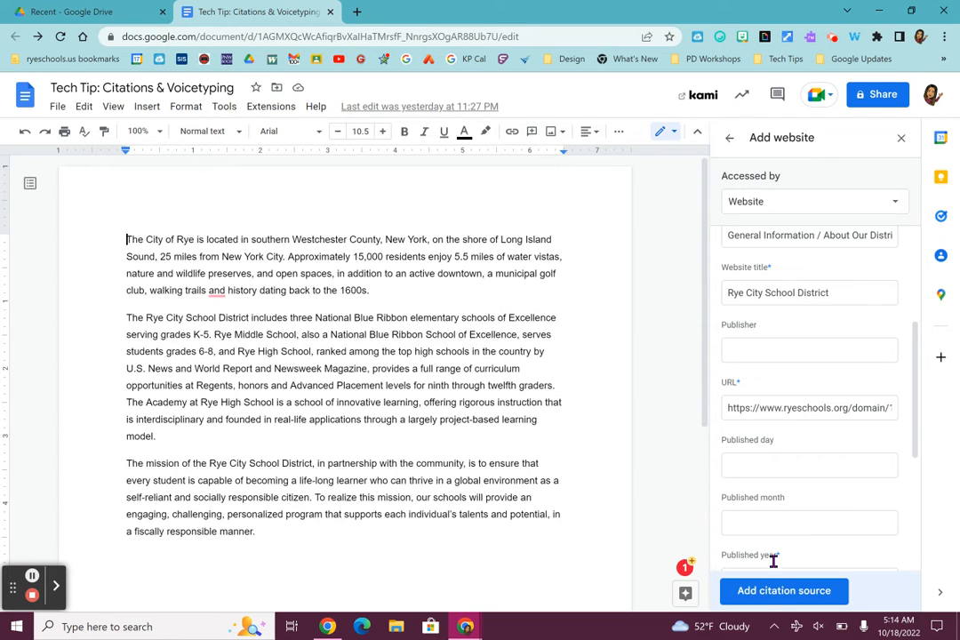
left_click(761, 592)
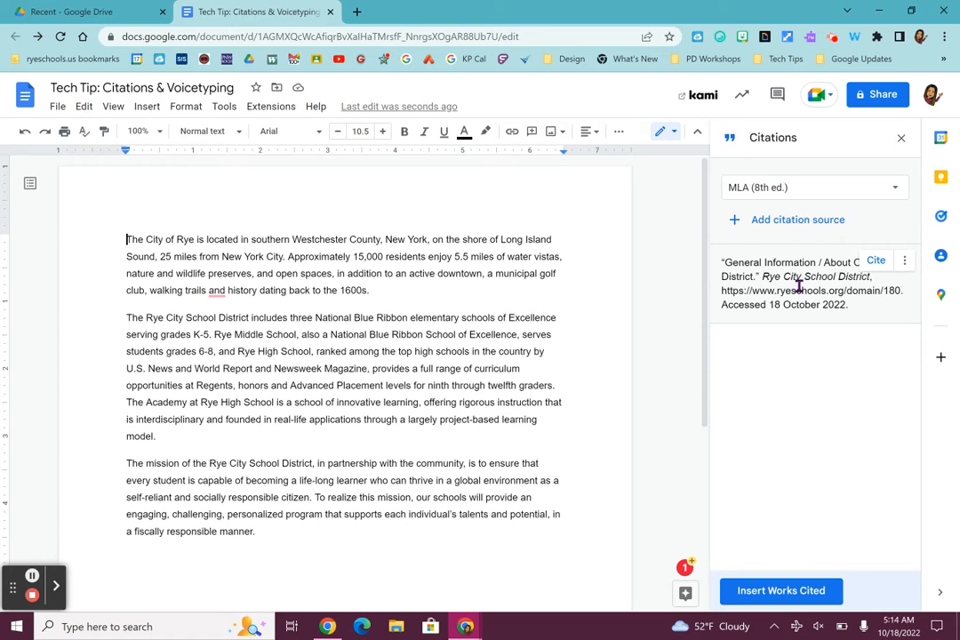
Close the list of citations and reopen it
left_click(901, 138)
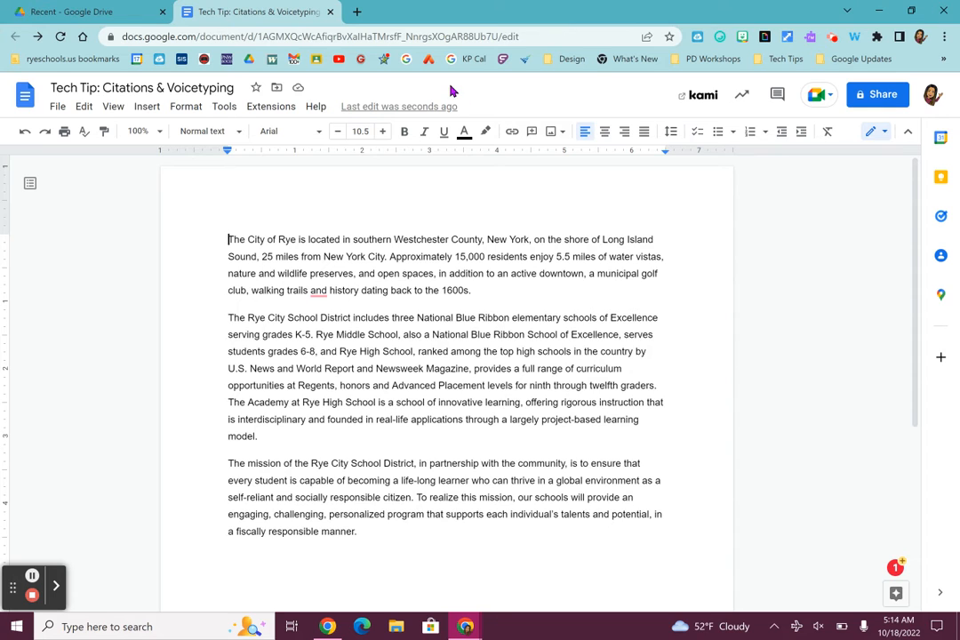
left_click(220, 111)
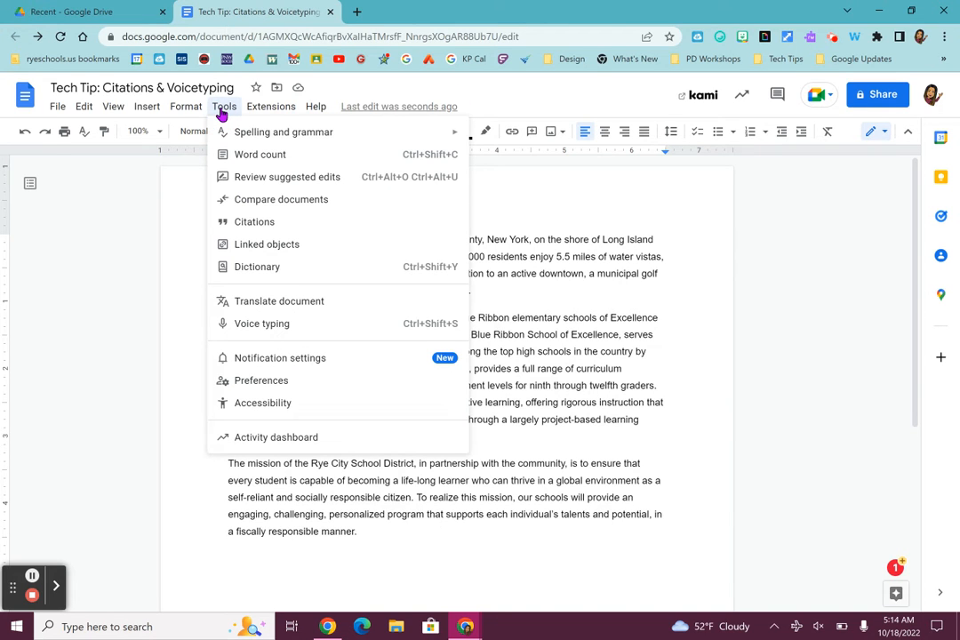
left_click(271, 223)
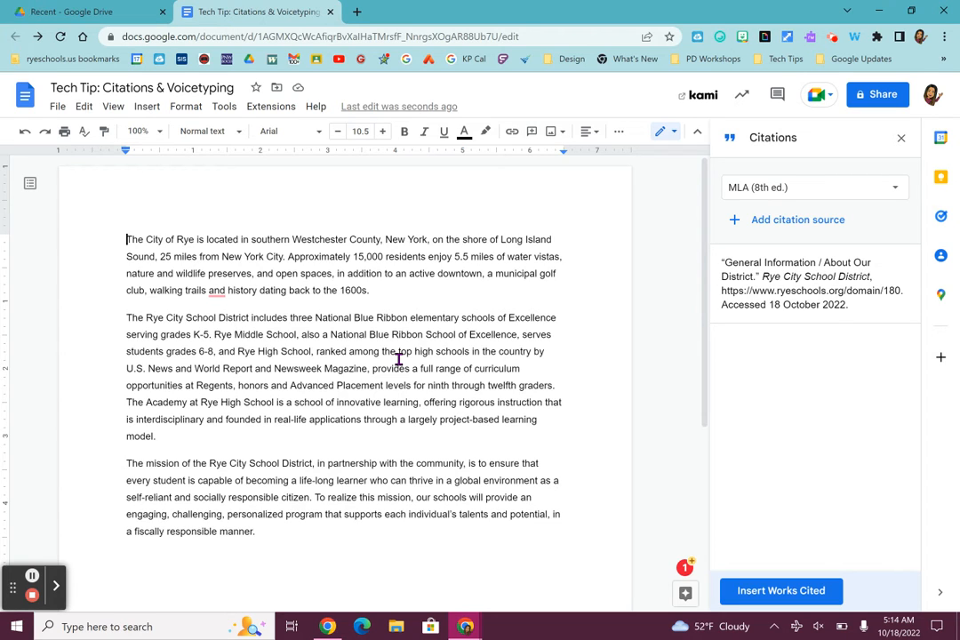
Cite the website source at the end of the first paragraph and after "socially responsible citizen." in the third paragraph
left_click(373, 288)
mouse_move(750, 260)
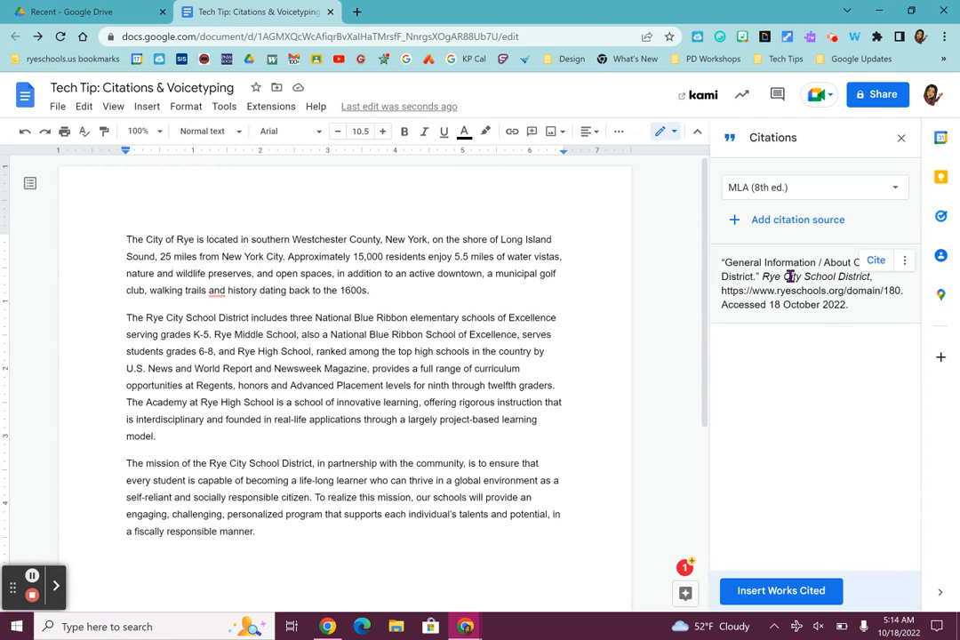
left_click(877, 263)
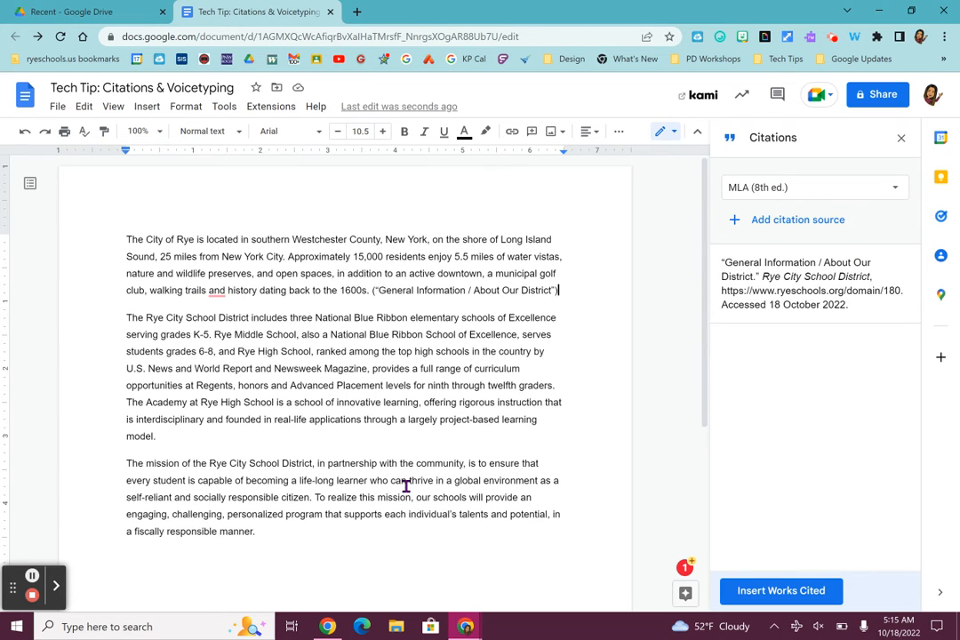
left_click(313, 495)
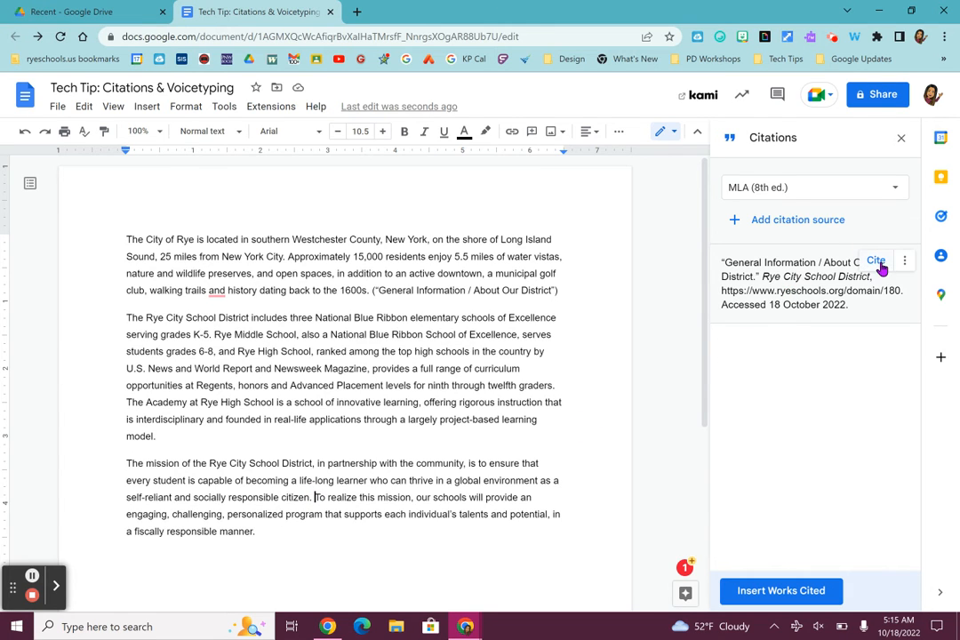
left_click(875, 261)
Add blank lines after the last paragraph, insert the works cited list there and close the citations tool
left_click(468, 540)
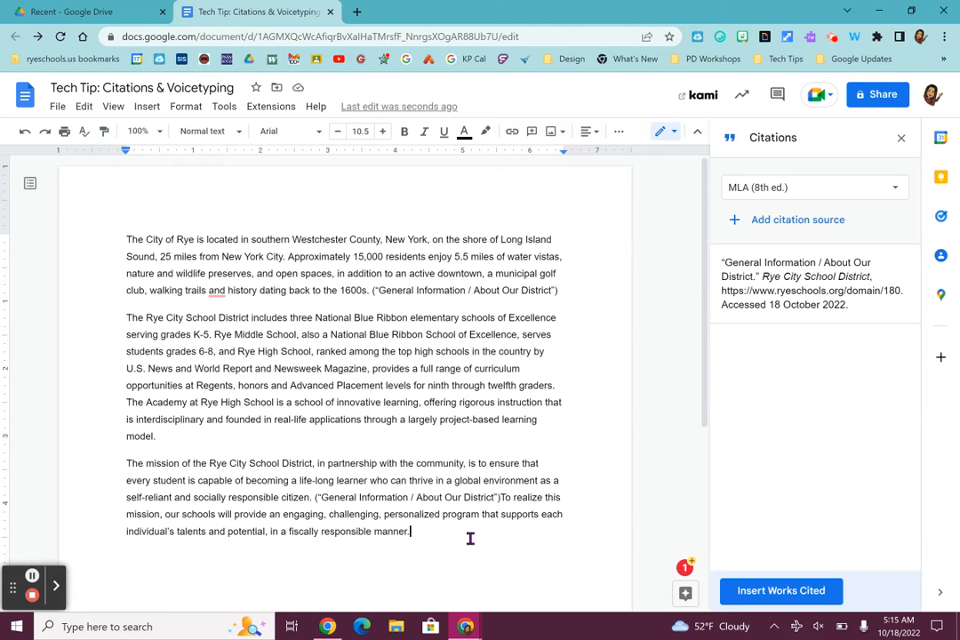
key("Return")
key("Return")
key("Return")
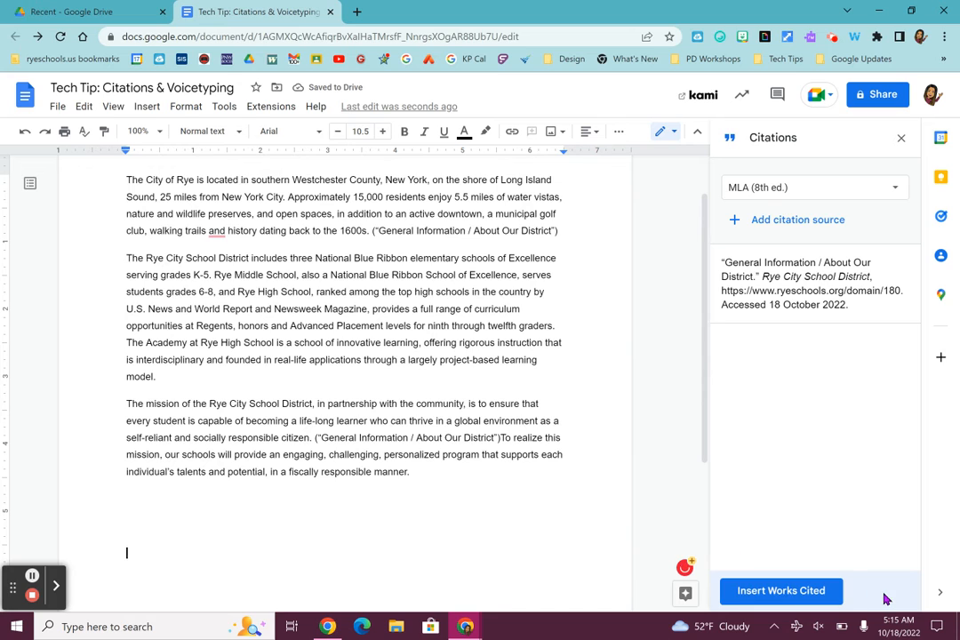
left_click(800, 593)
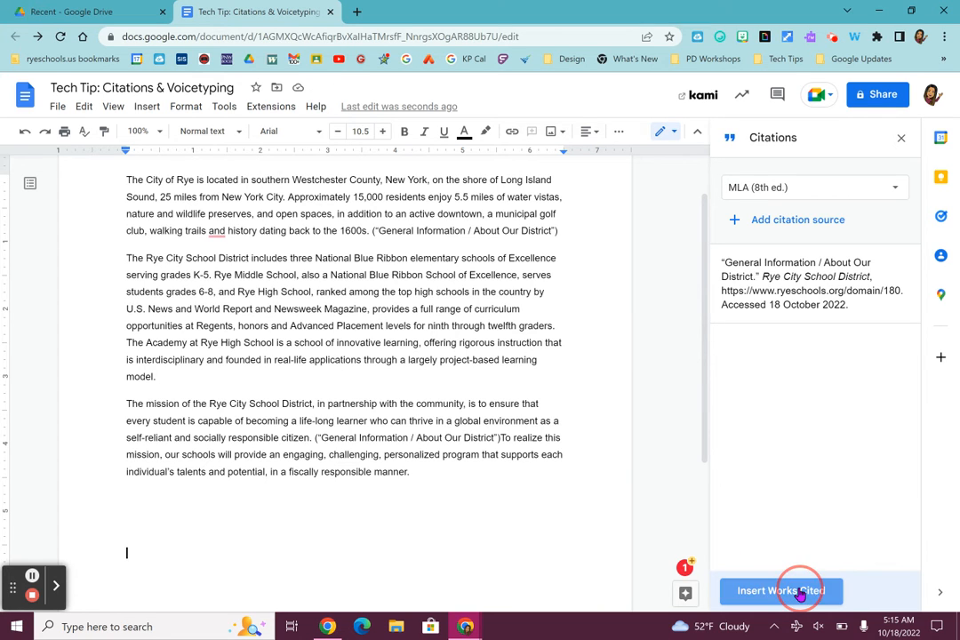
left_click(379, 508)
scroll(377, 508, "down", 2)
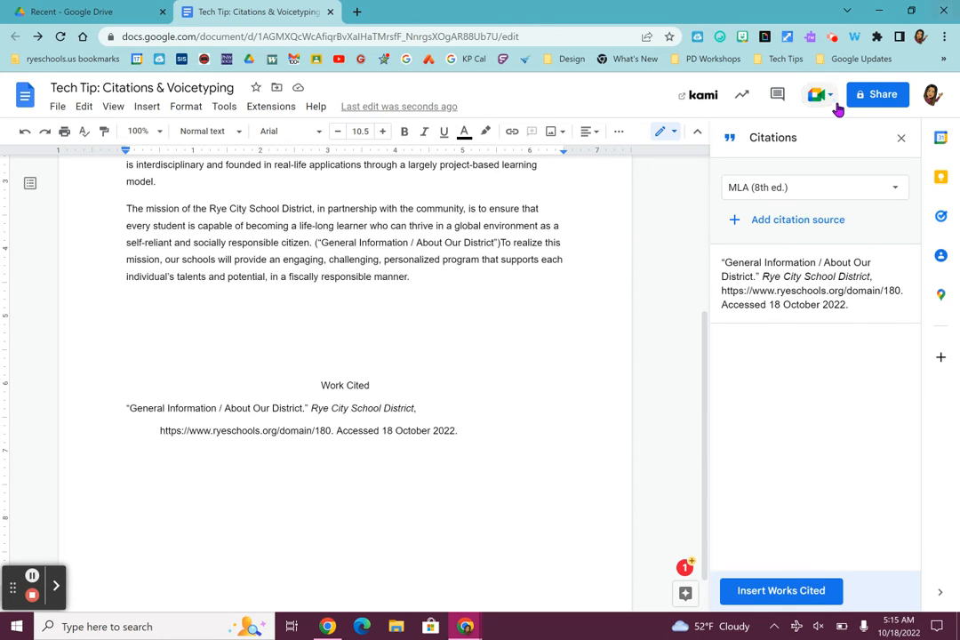
left_click(899, 139)
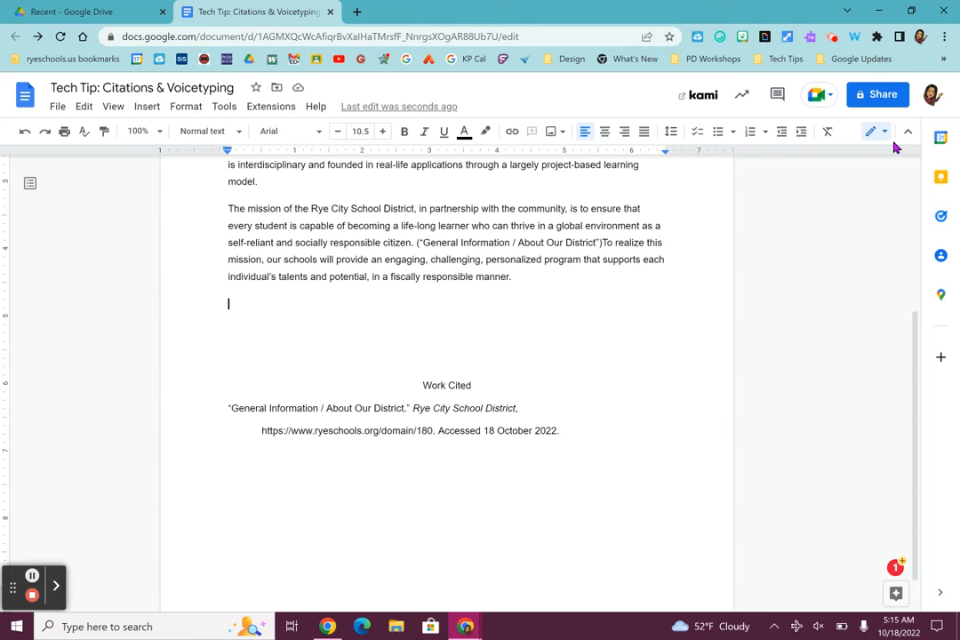
Add blank lines below the last line of the Work Cited entry
left_click(620, 414)
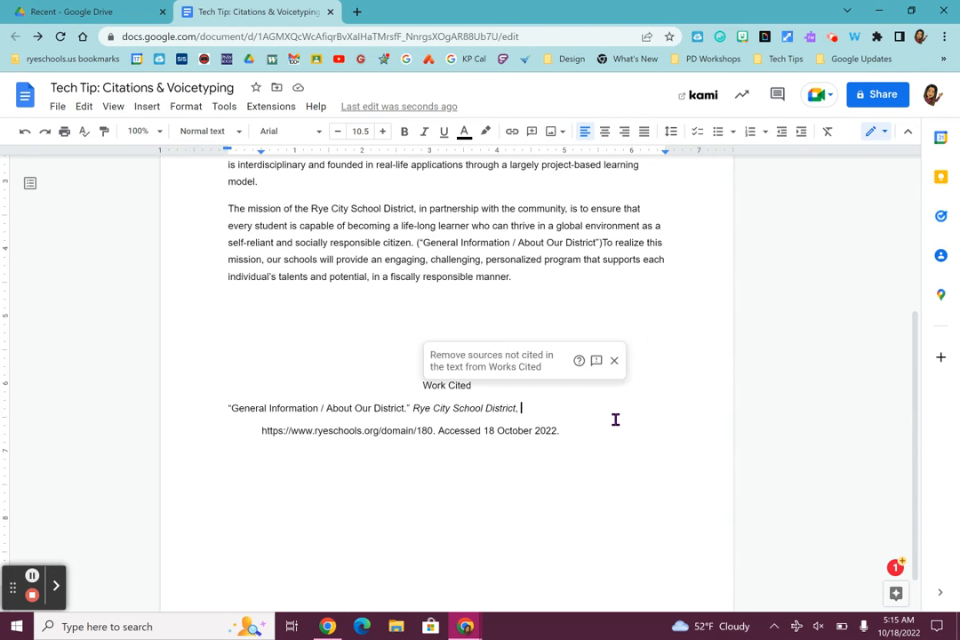
left_click(591, 436)
key("Return")
key("Return")
key("Return")
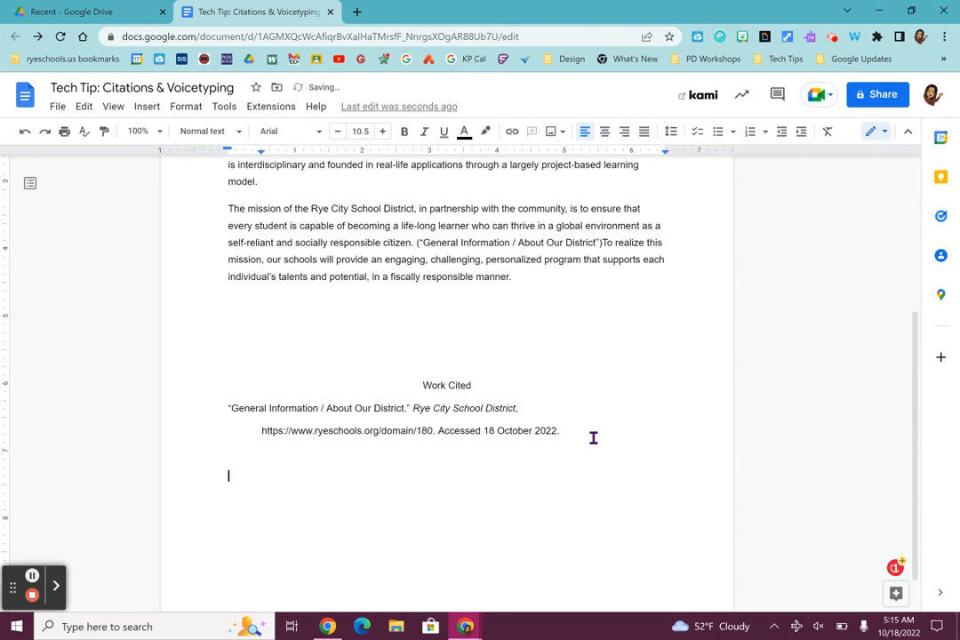
Open voice typing, reposition the microphone and dictate text about voice typing with spoken punctuation, new-line, bold and underline commands
left_click(227, 106)
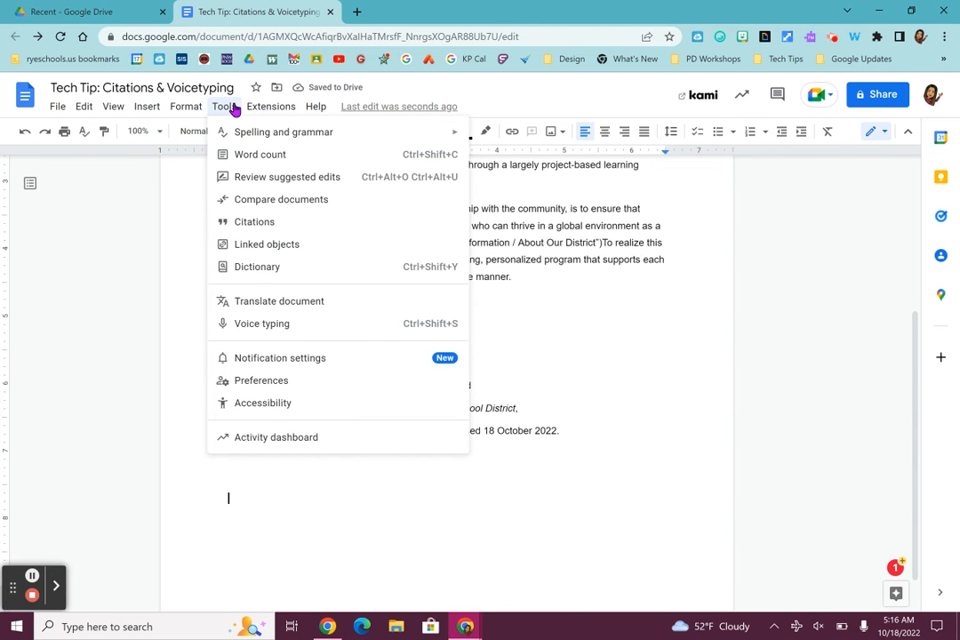
left_click(258, 323)
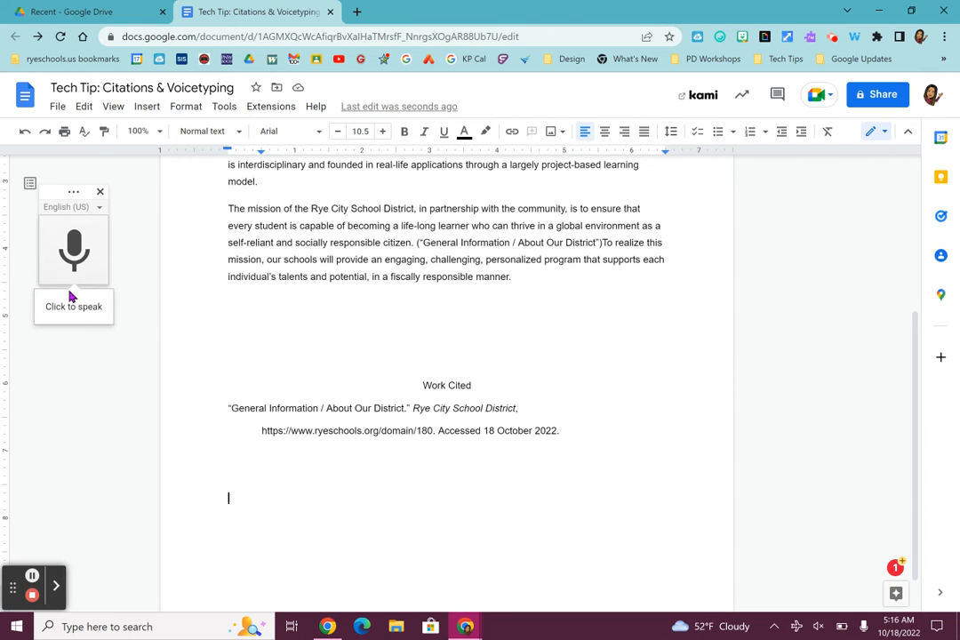
left_click_drag(48, 187, 72, 239)
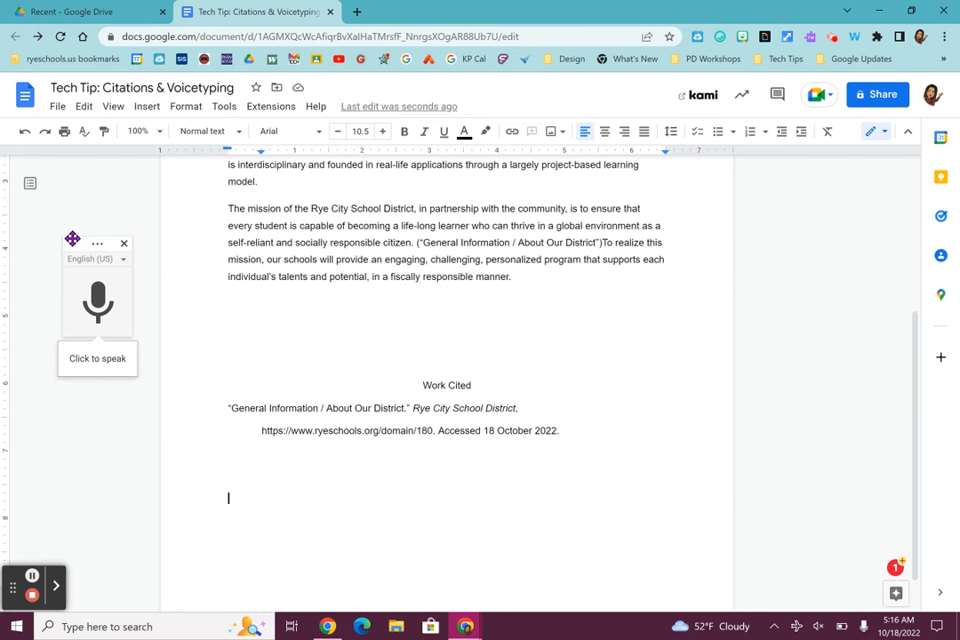
left_click(113, 361)
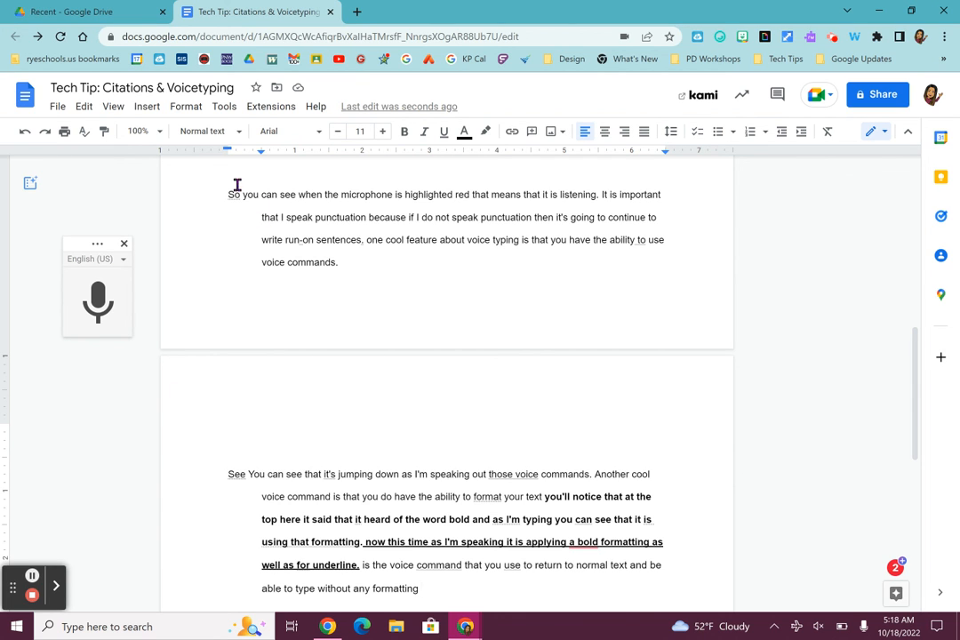
scroll(248, 243, "up", 2)
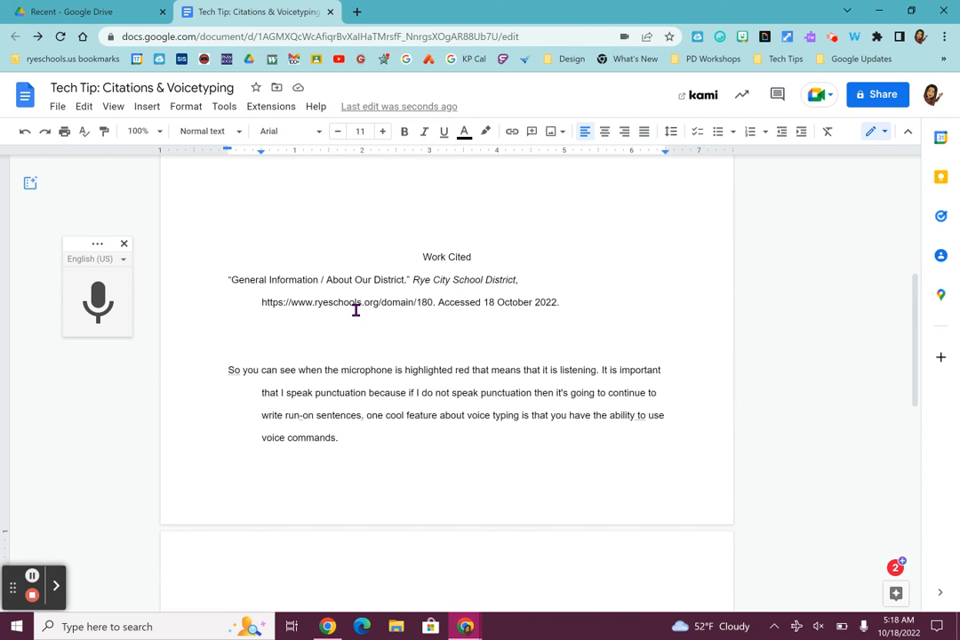
scroll(355, 309, "down", 3)
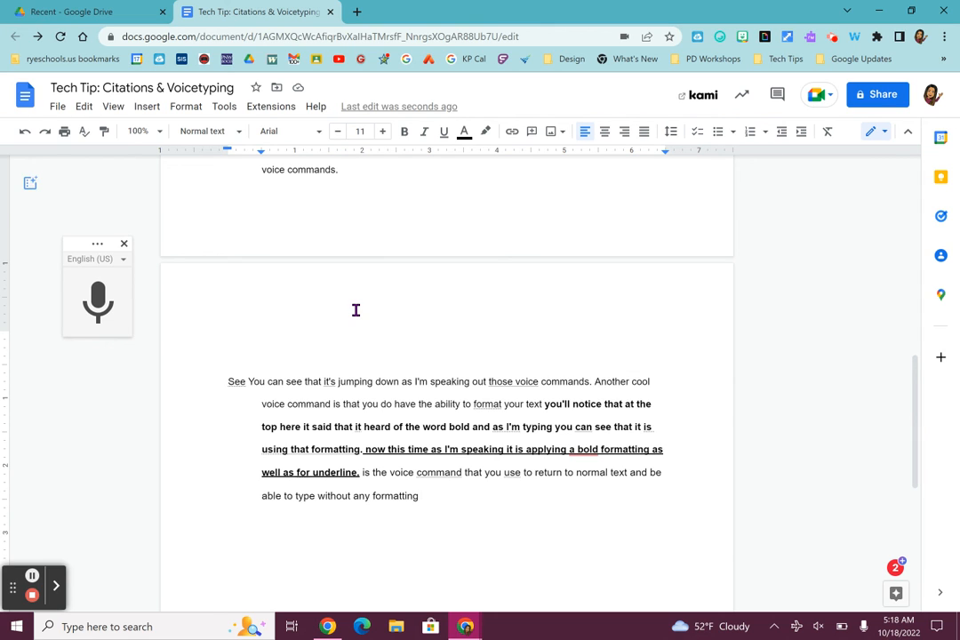
left_click(833, 39)
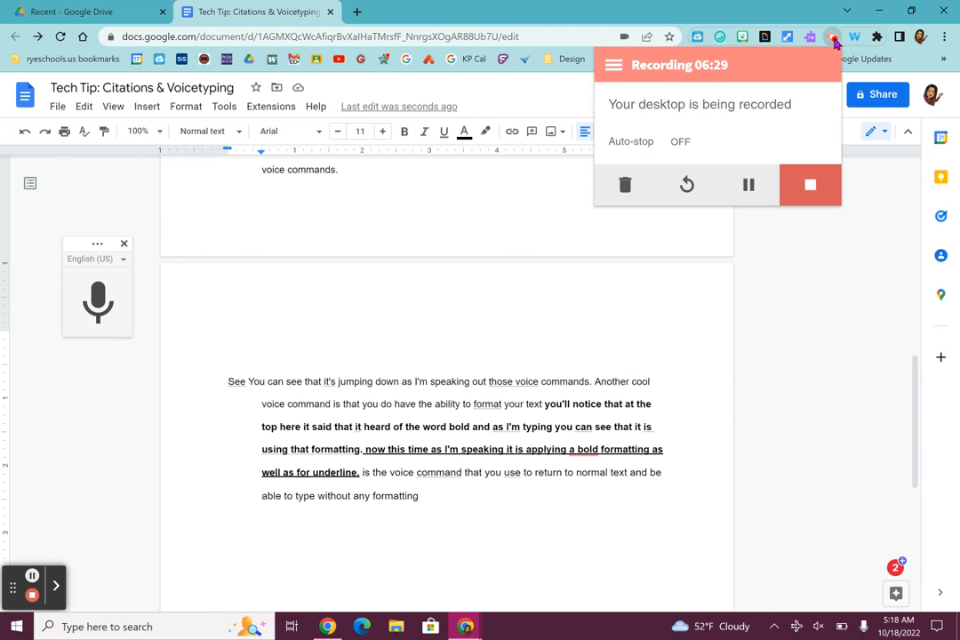